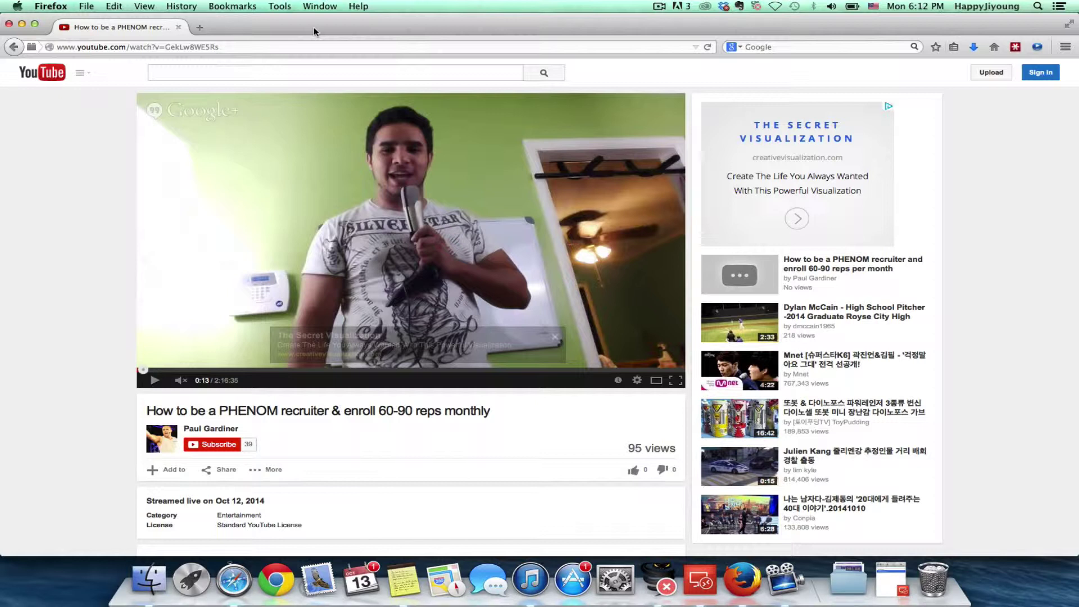
Step: In a new tab, search the Add-ons Manager for 'video downloader'
left_click(202, 29)
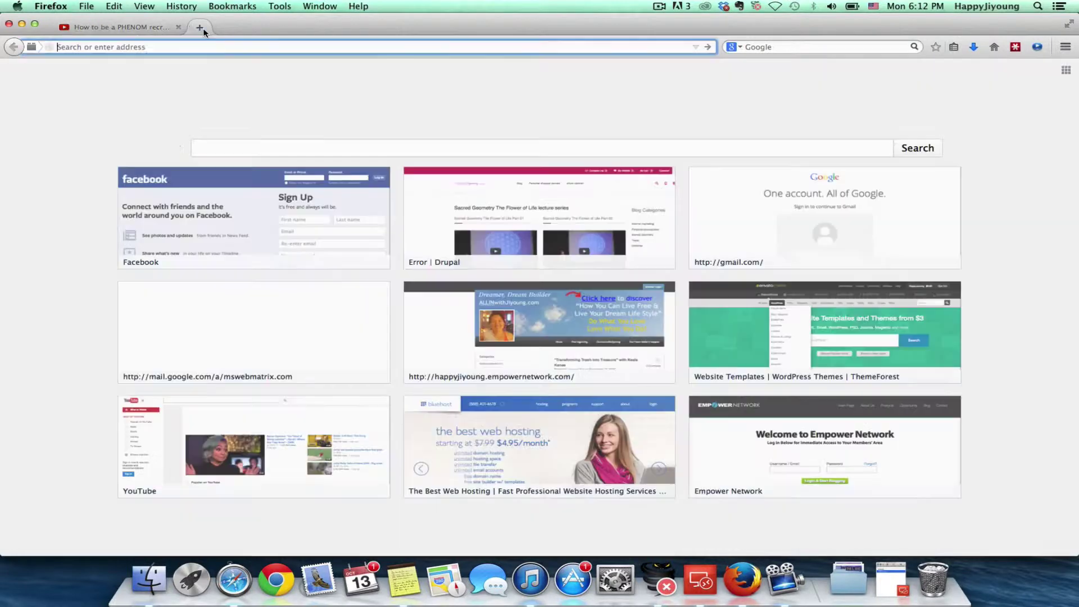
left_click(279, 7)
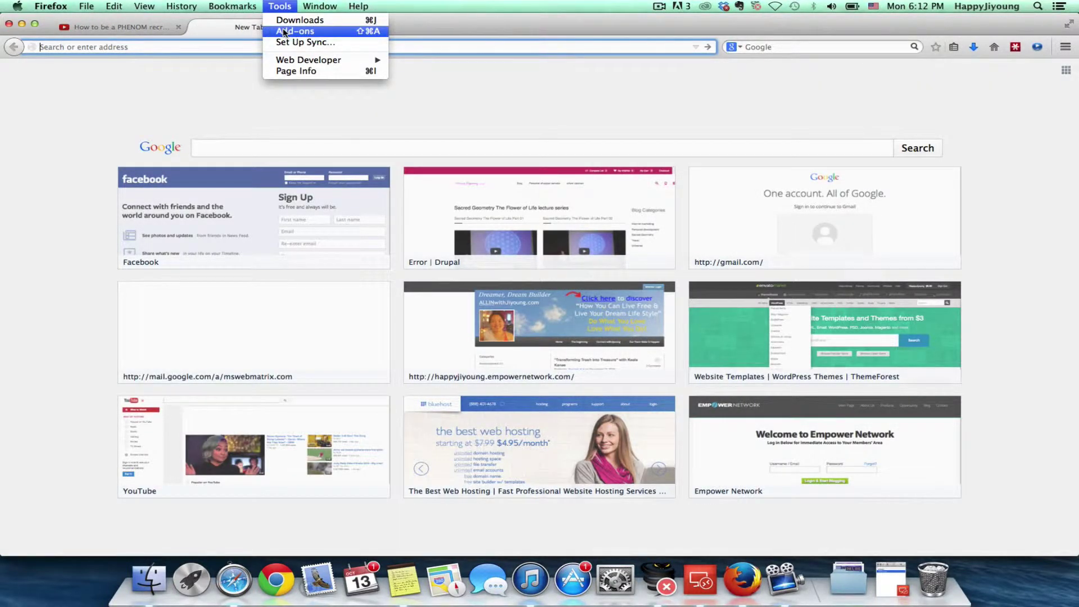
left_click(284, 33)
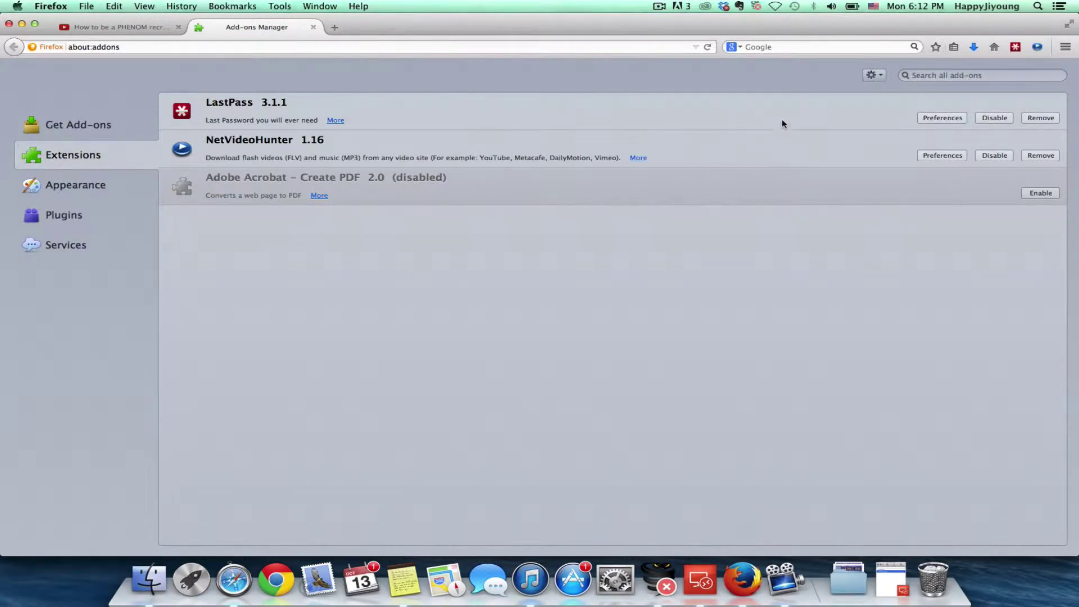
left_click(948, 74)
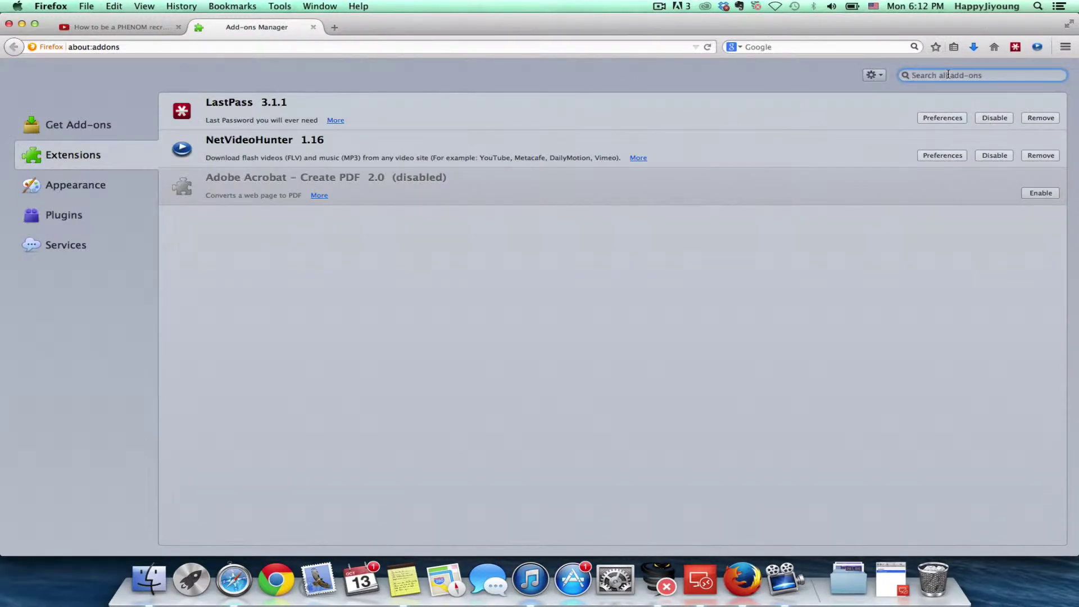
type("video downloader")
key("Return")
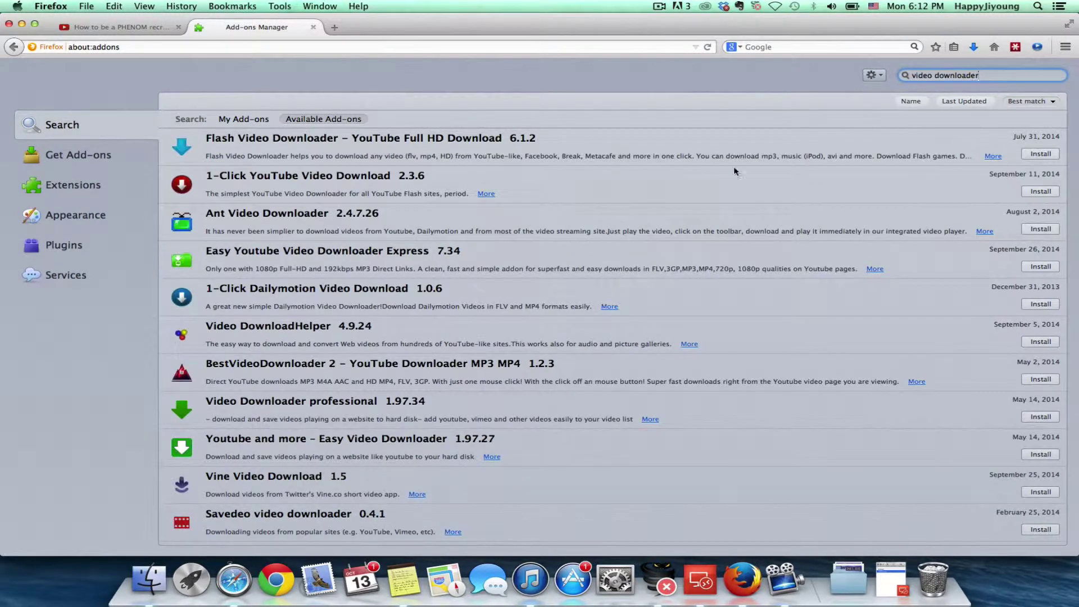
Step: Install Video DownloadHelper, restart Firefox, and return to the YouTube recruiter video tab
left_click(286, 331)
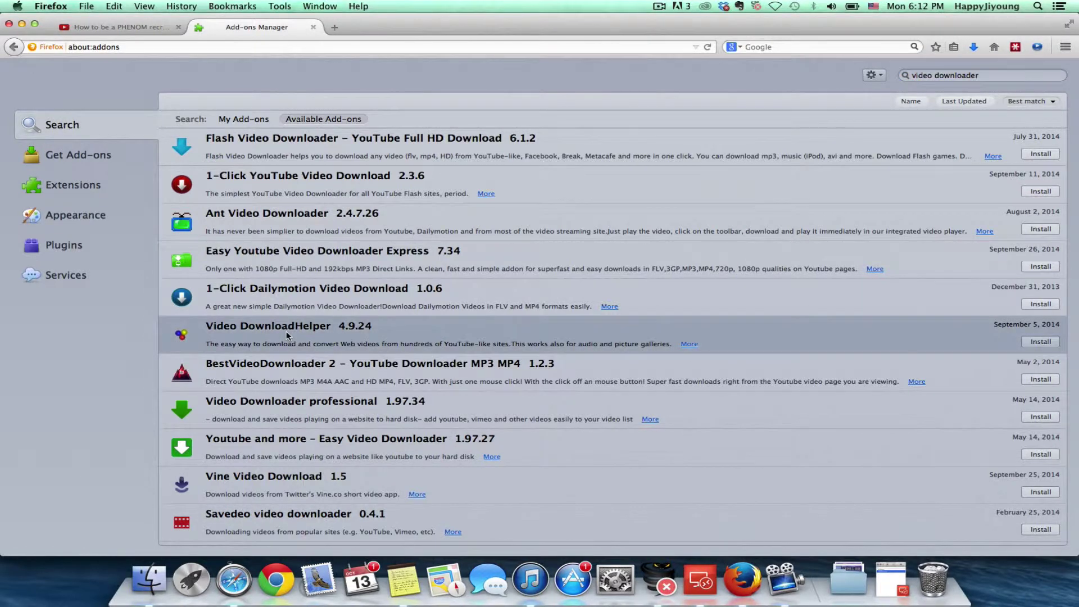
left_click(1049, 344)
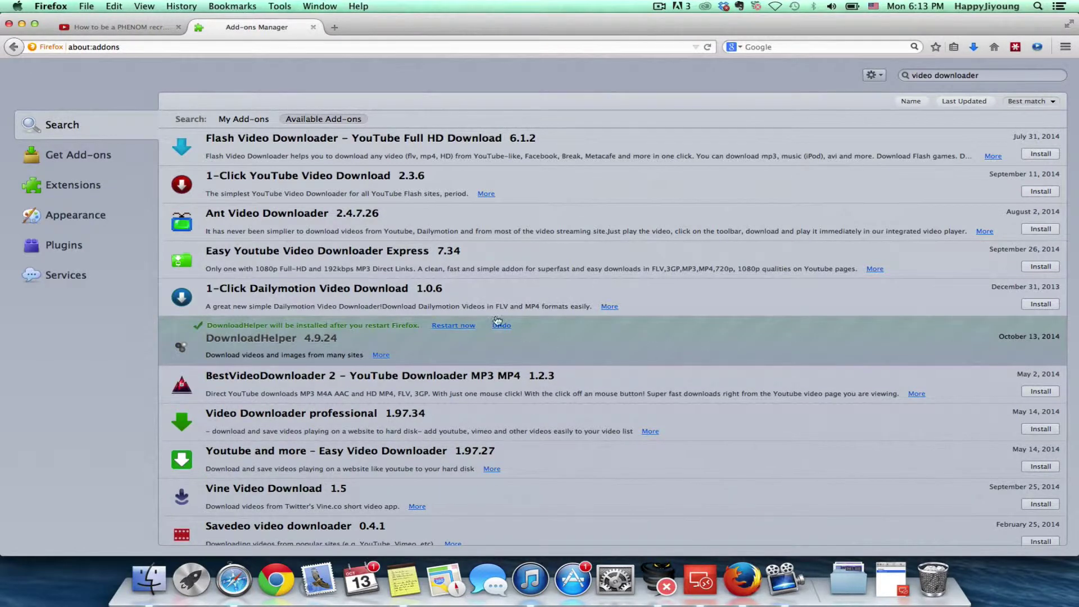
left_click(452, 326)
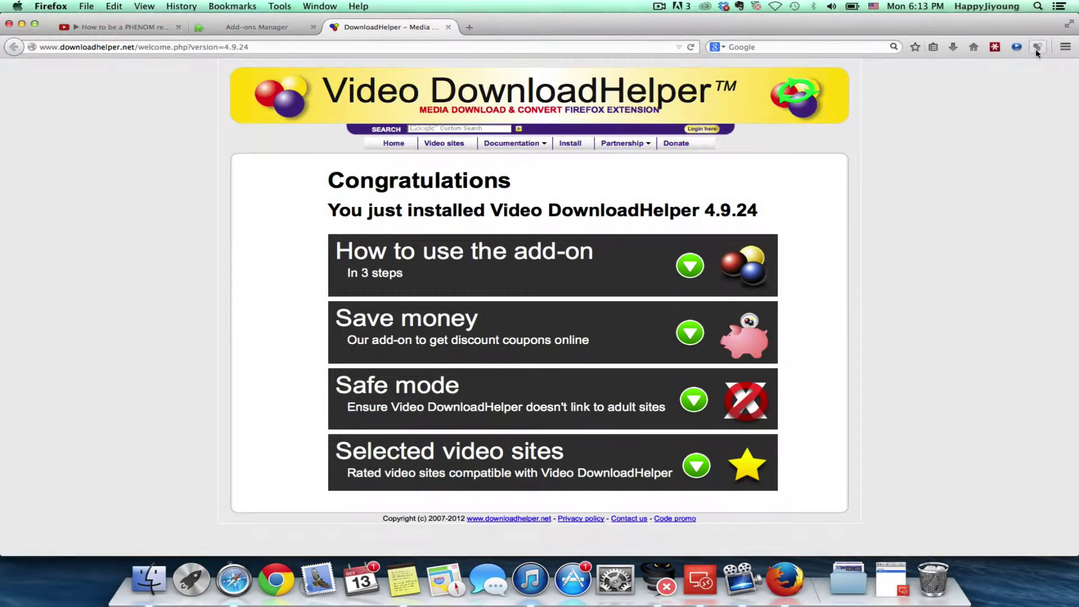
left_click(140, 25)
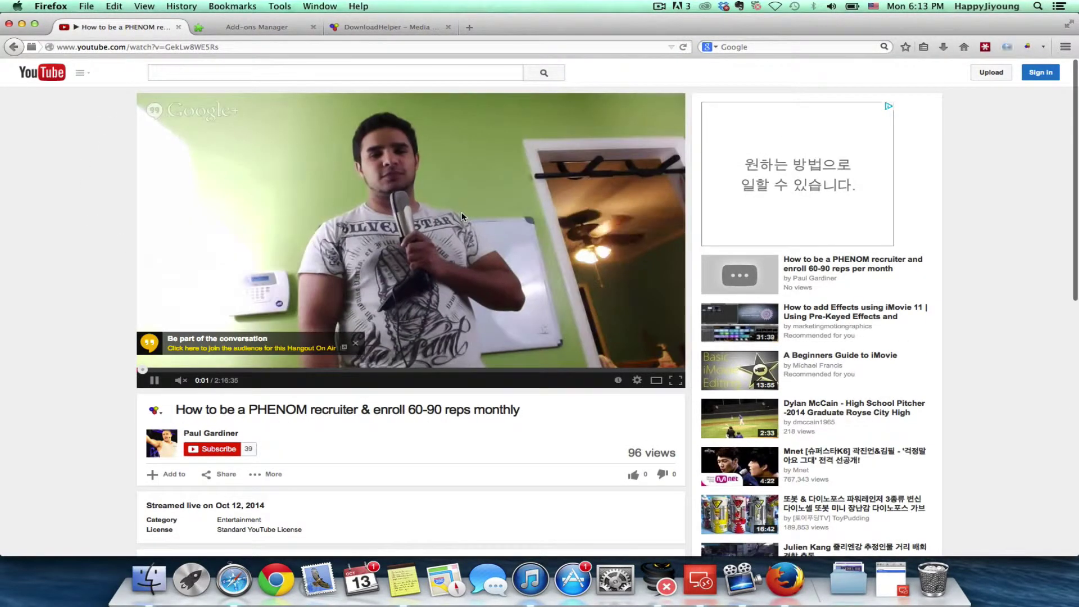
Step: Pause the recruiter video and choose the 720p version in Video DownloadHelper's download list
left_click(155, 381)
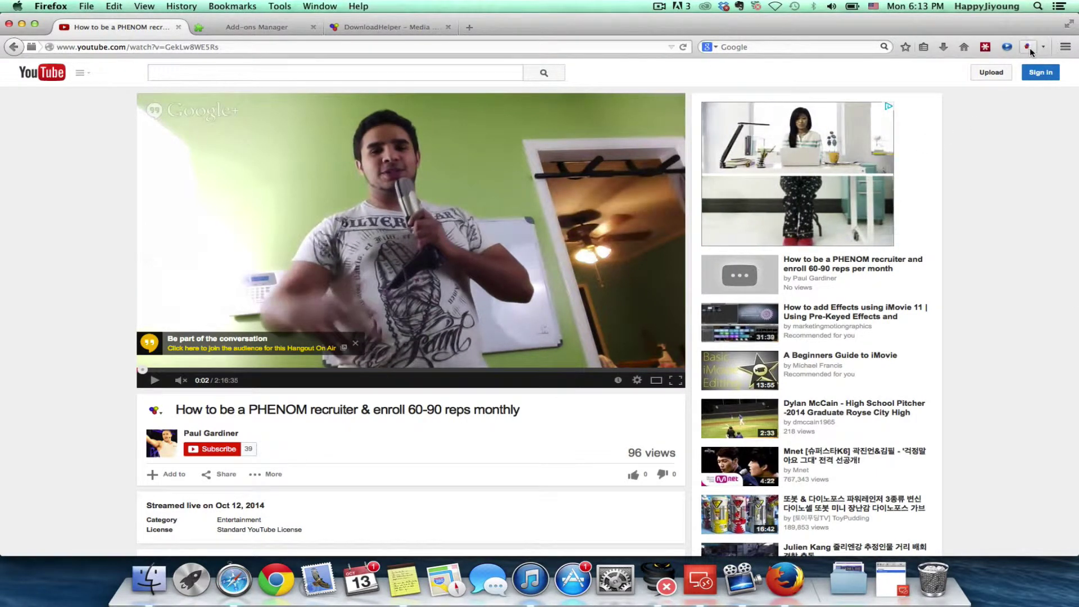
left_click(1045, 47)
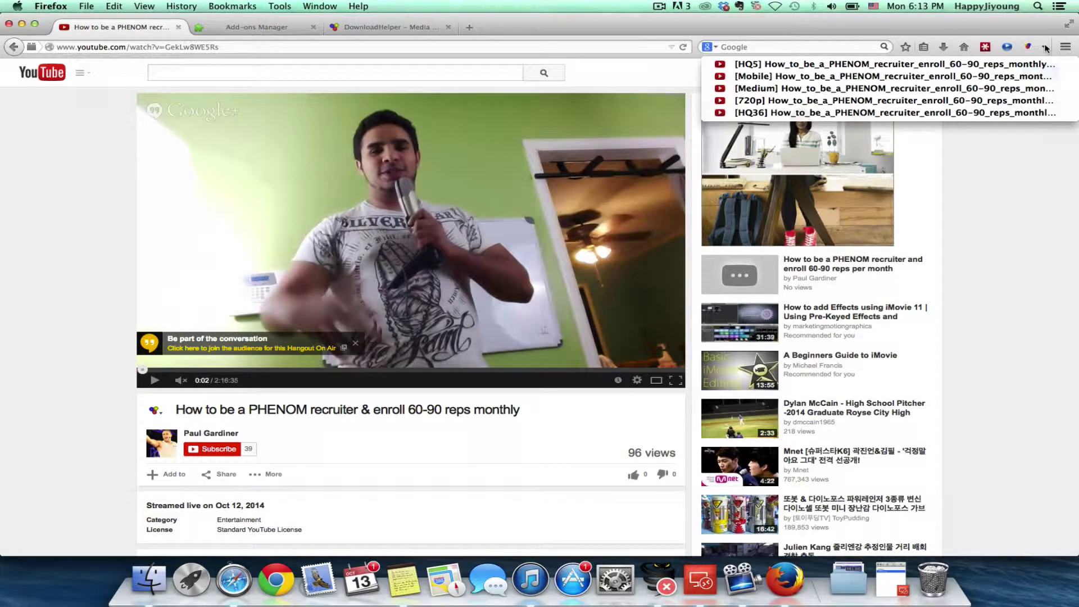
mouse_move(944, 103)
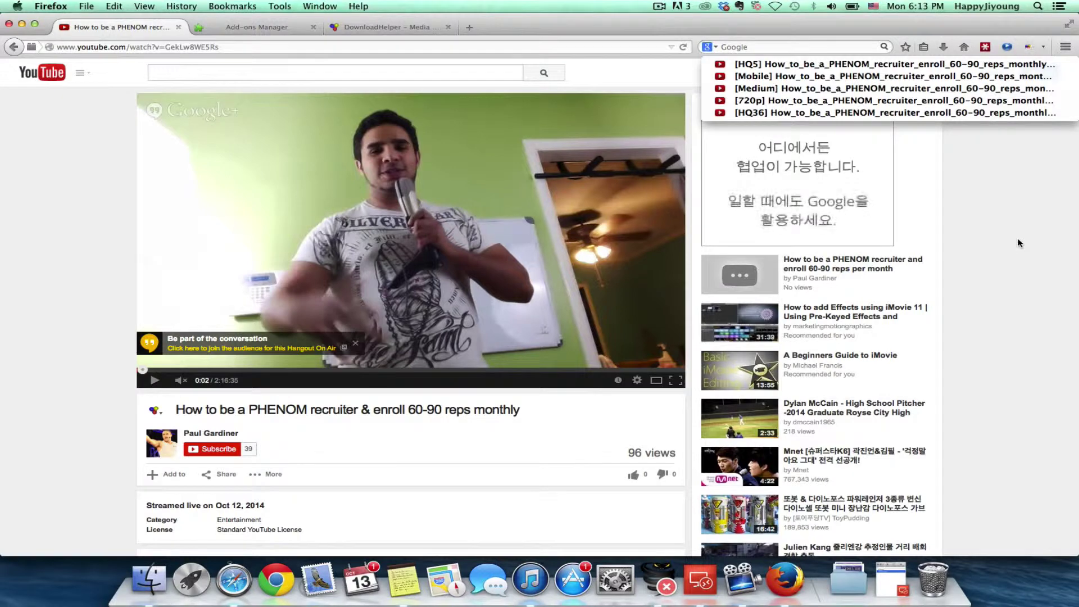
mouse_move(871, 104)
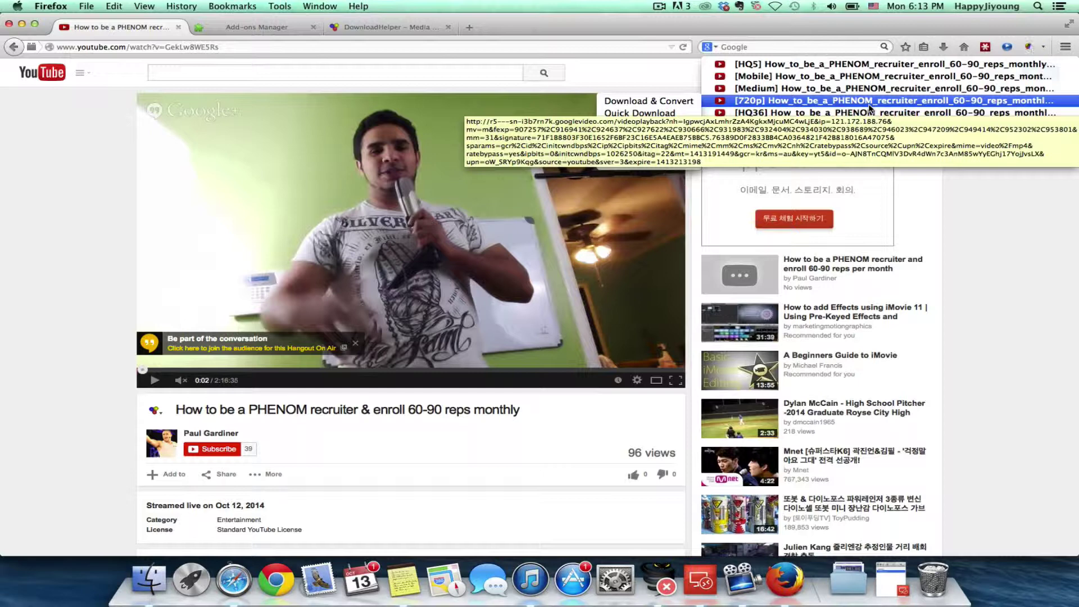
mouse_move(873, 77)
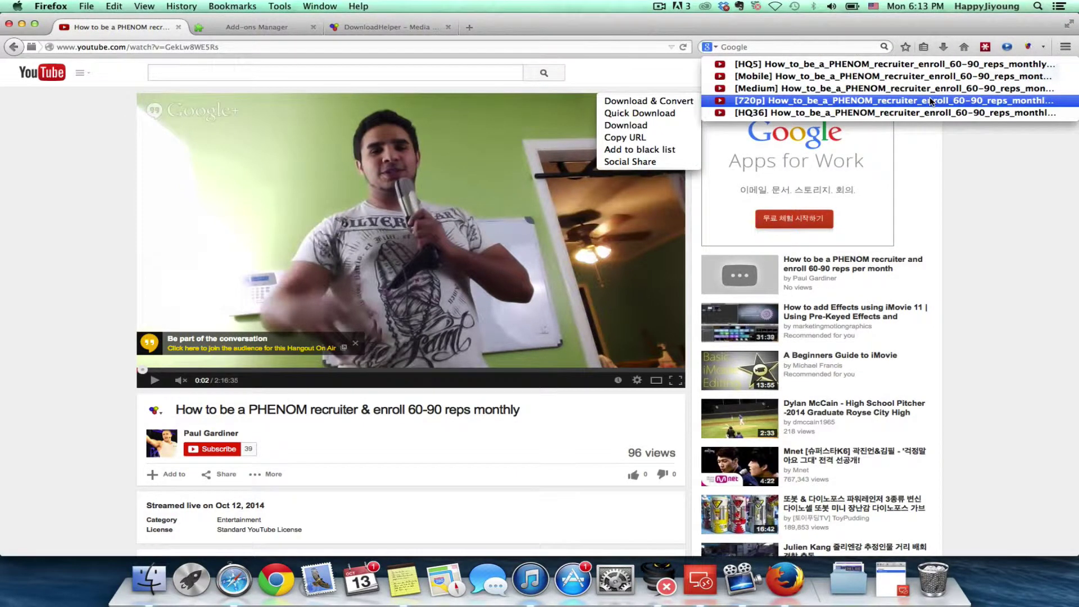
left_click(931, 100)
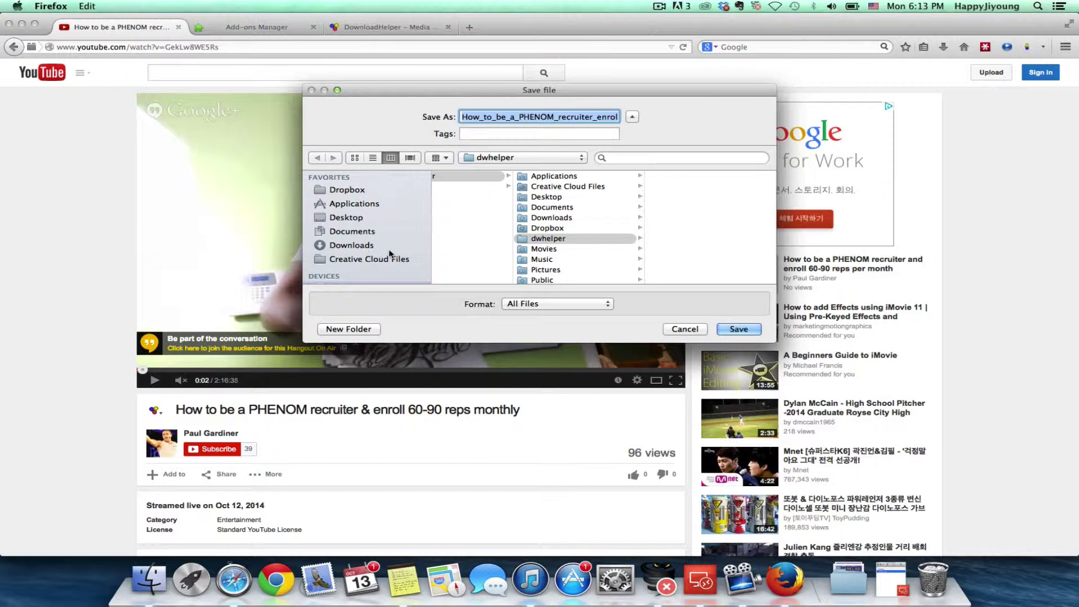
Step: Save the 720p video into the webinar folder on the Big drive and check its download progress
scroll(389, 253, "down", 3)
left_click(328, 236)
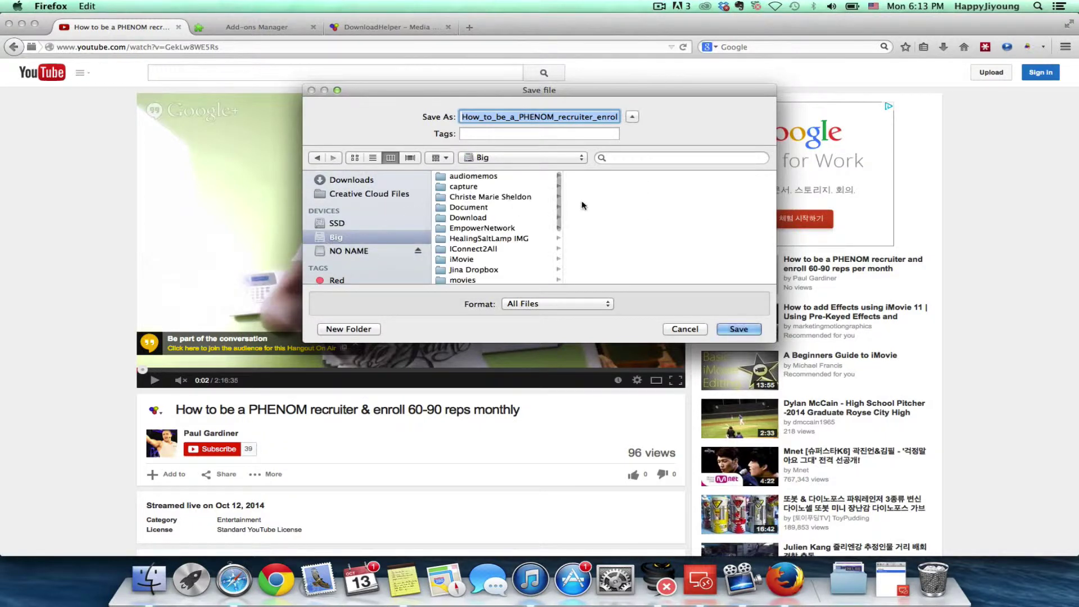
scroll(497, 246, "down", 5)
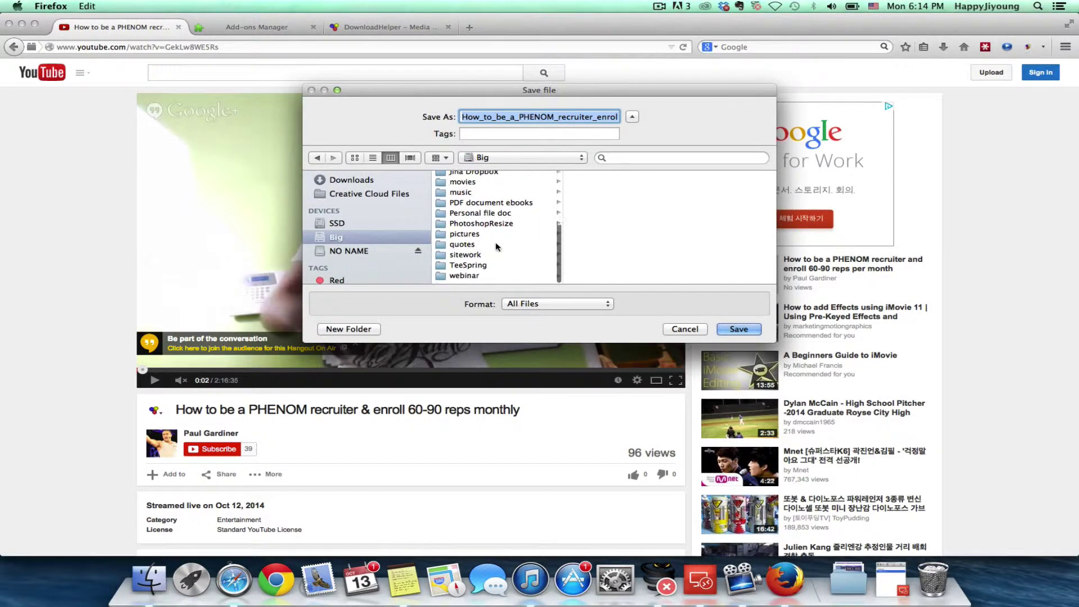
left_click(494, 278)
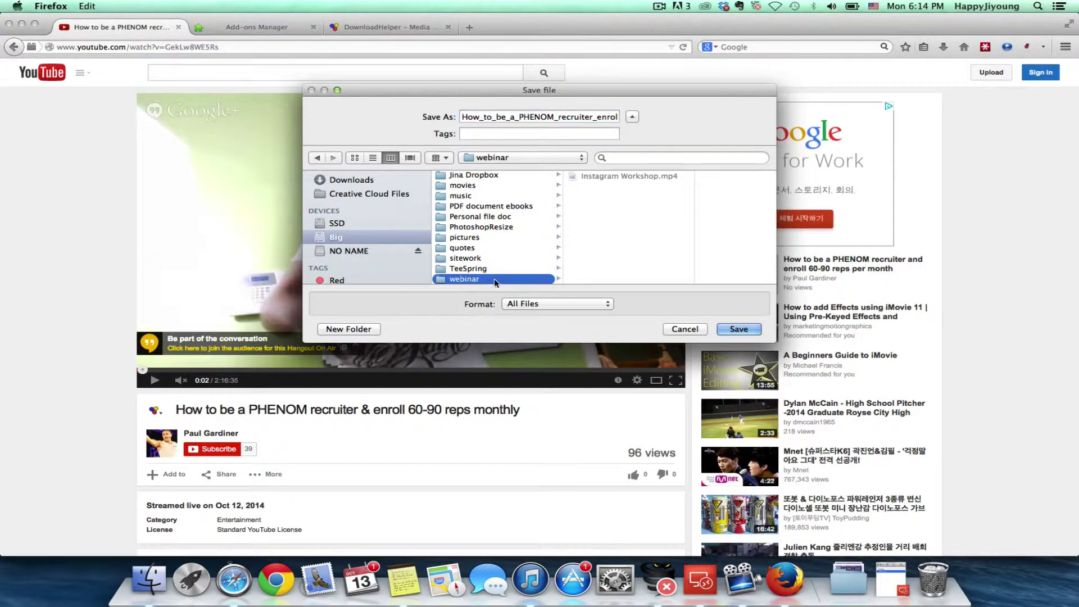
left_click(739, 328)
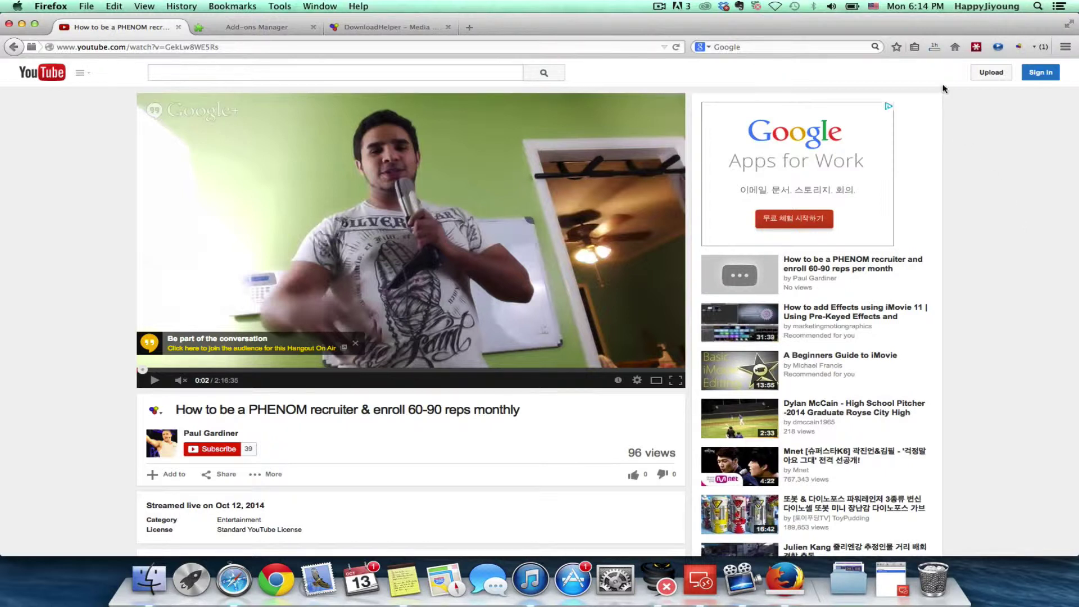
left_click(933, 47)
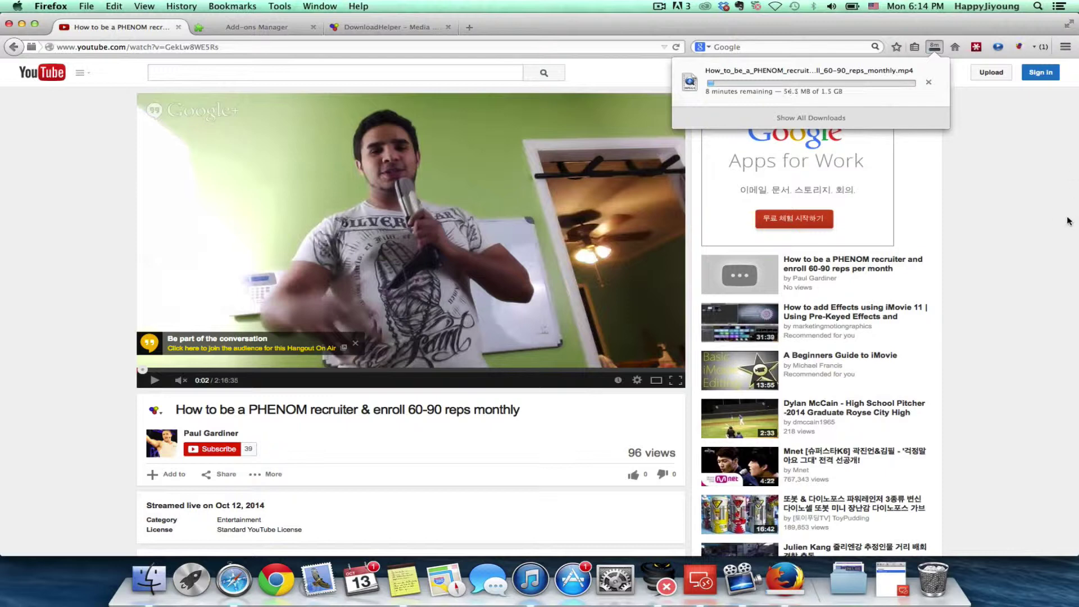
Step: Close the downloads panel, then view and close NetVideoHunter's list of captured videos
left_click(1038, 215)
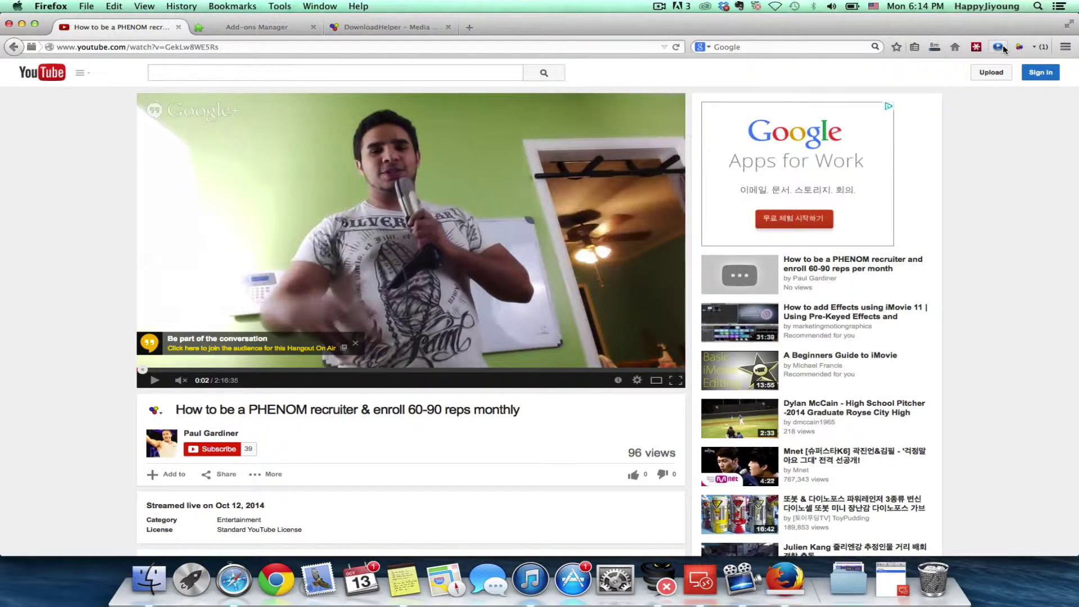
left_click(1000, 47)
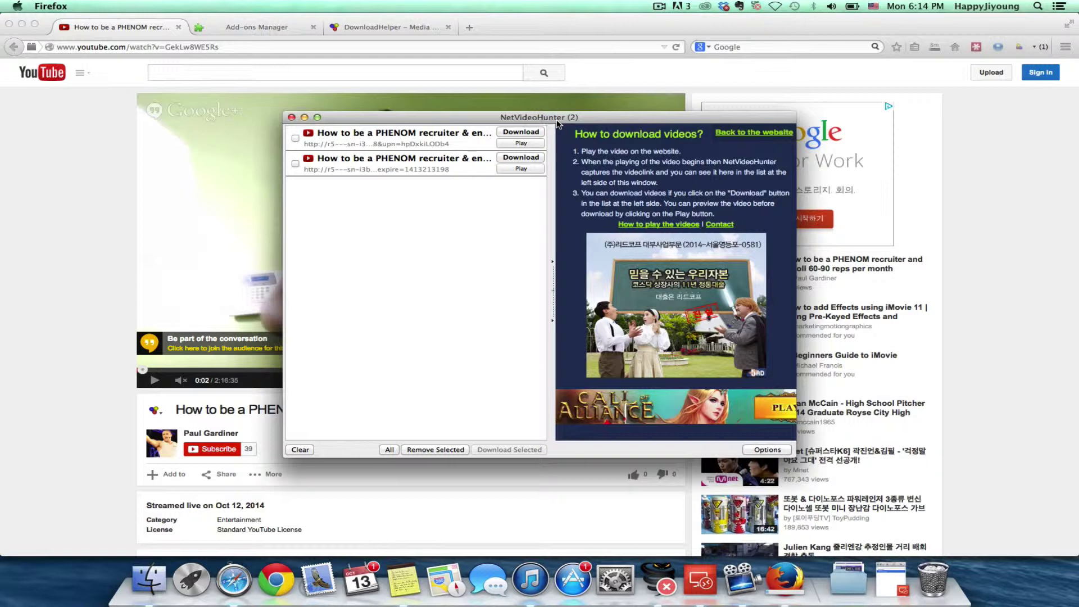
left_click(291, 117)
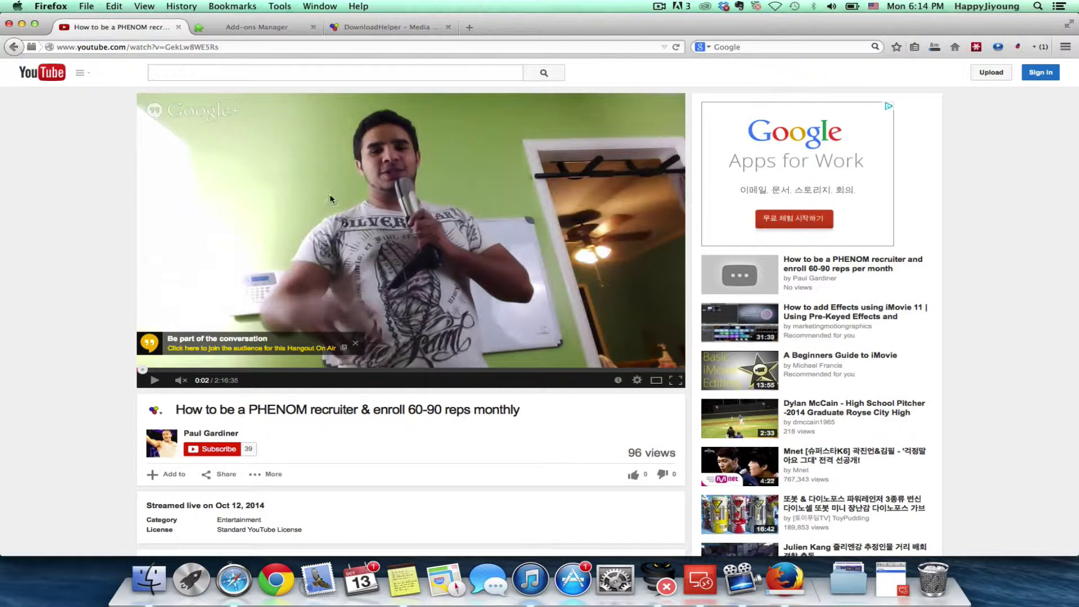
Step: Search YouTube for 'louise hay 101 power thoughts', open the I Can Do It audiobook, and skip the ad
left_click(269, 72)
type("louise hay")
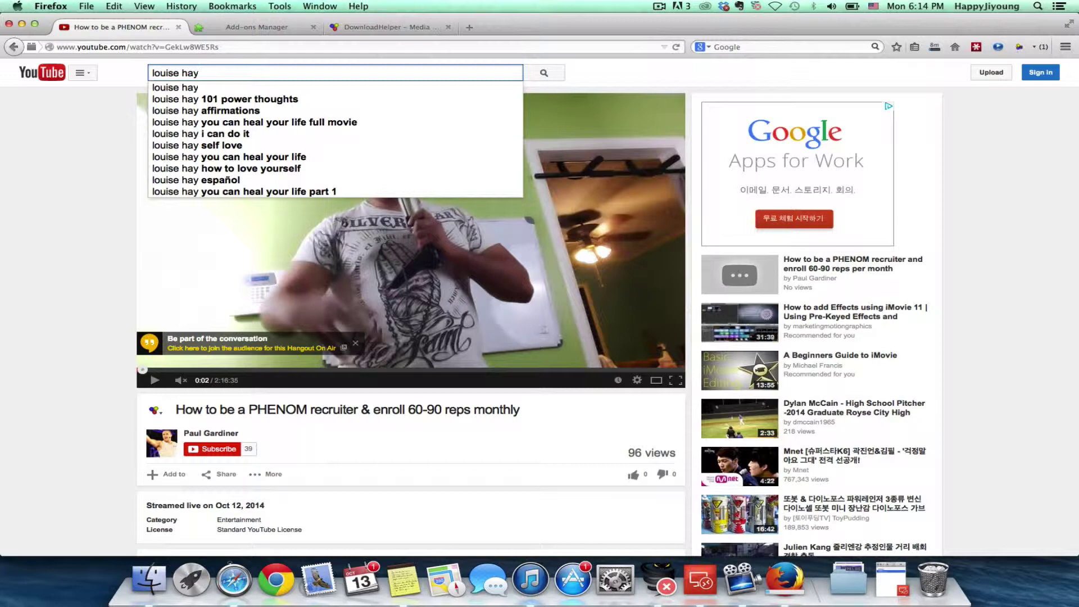
key("Down")
key("Down")
key("Return")
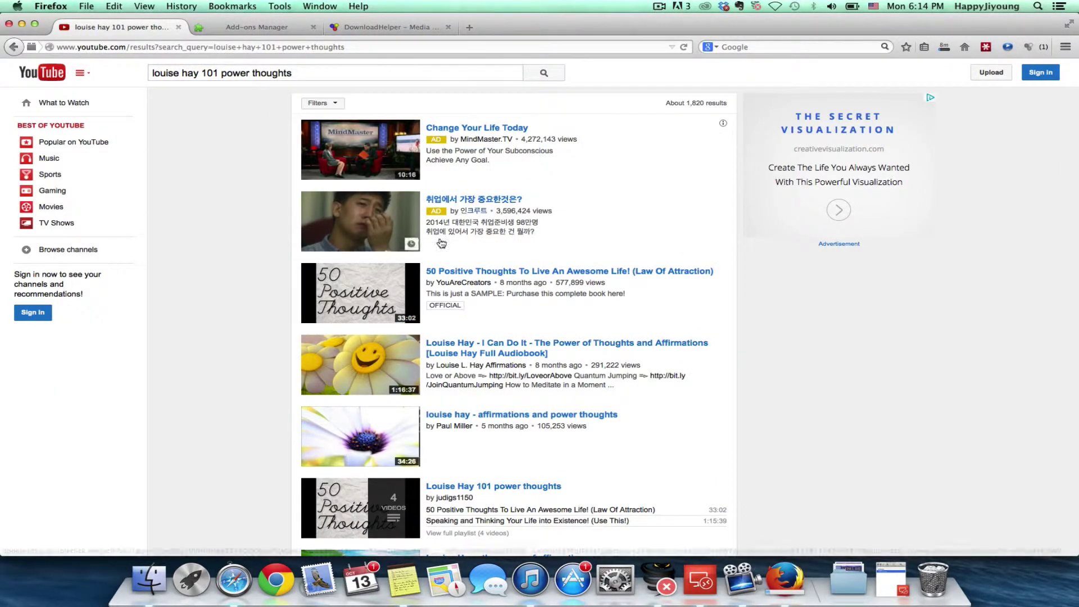
left_click(536, 346)
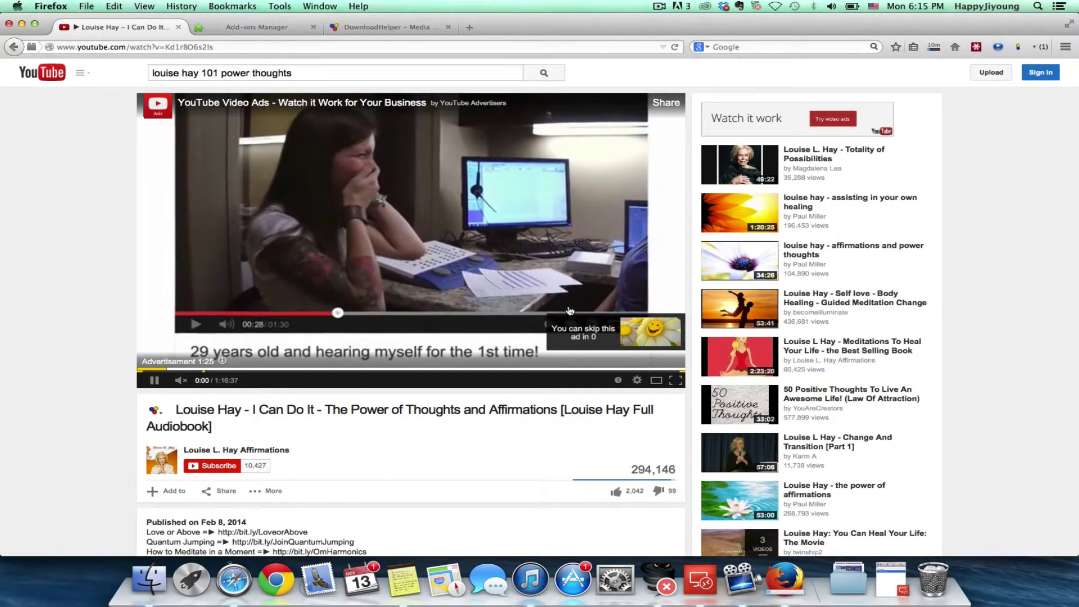
left_click(603, 340)
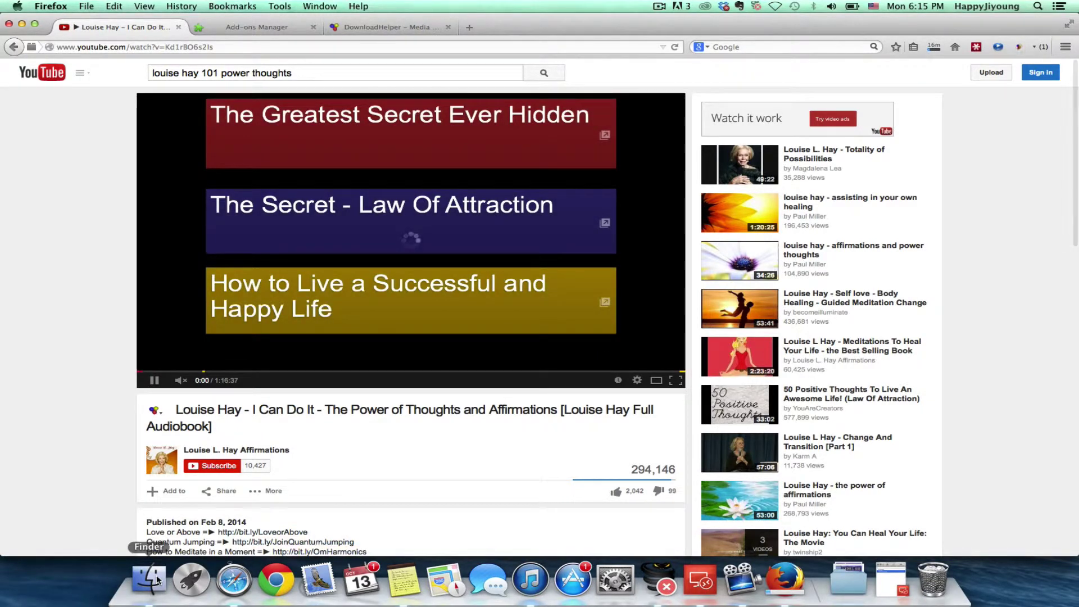
Step: Launch YouTube to MP3 from the second page of Launchpad
left_click(195, 580)
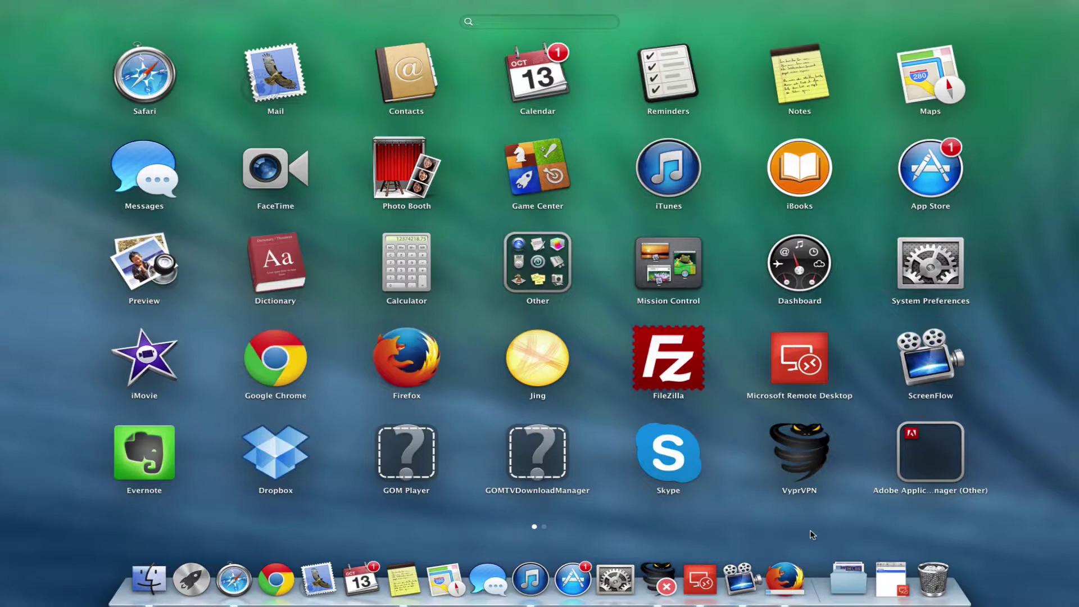
scroll(811, 535, "right", 3)
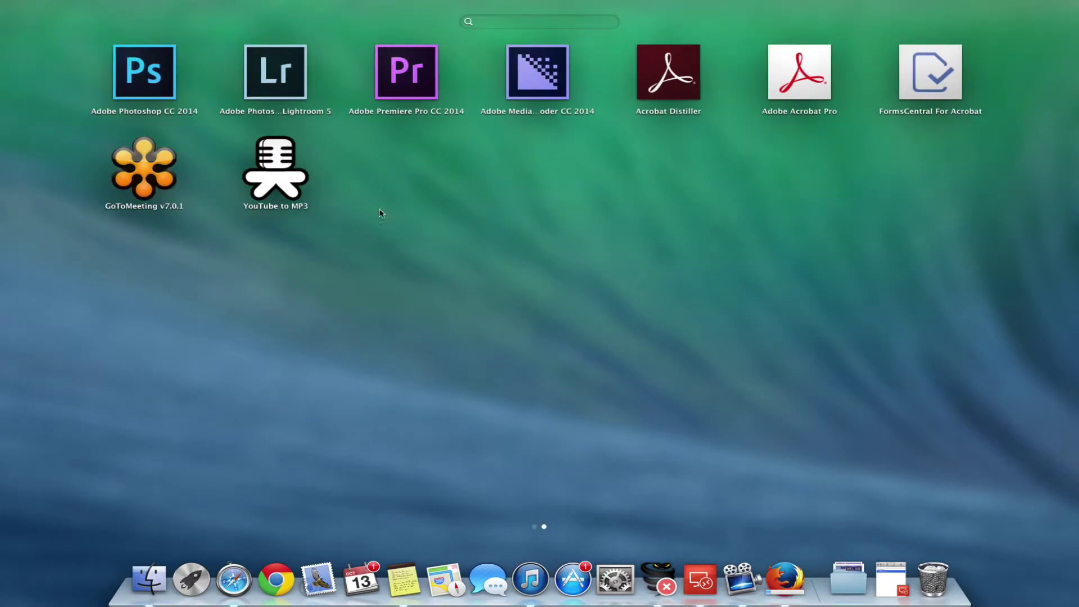
left_click(274, 175)
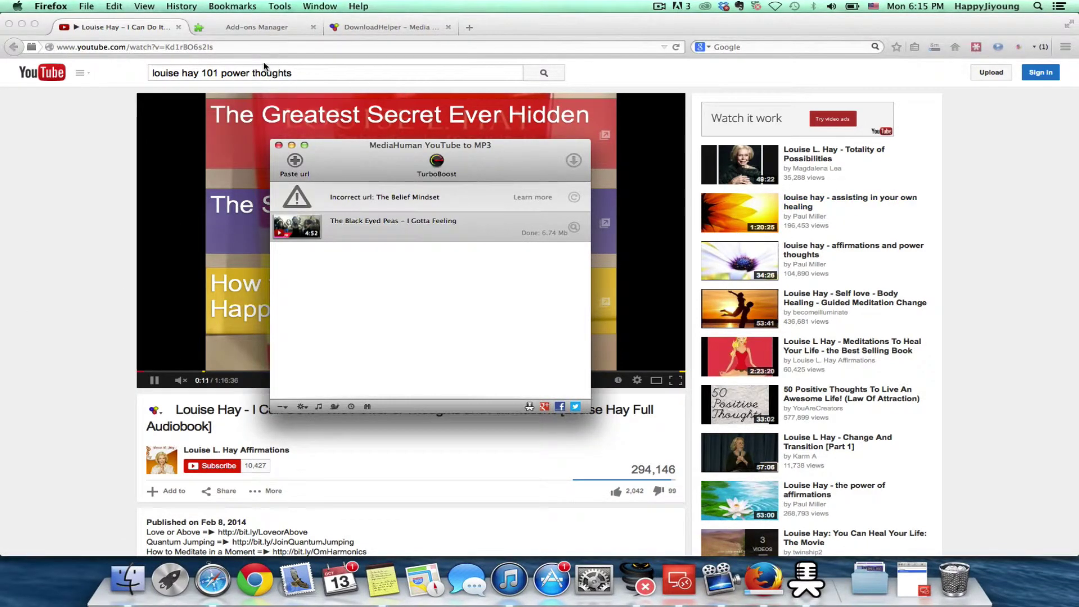
Step: Copy the audiobook video's web address and bring YouTube to MP3 to the front
left_click(200, 46)
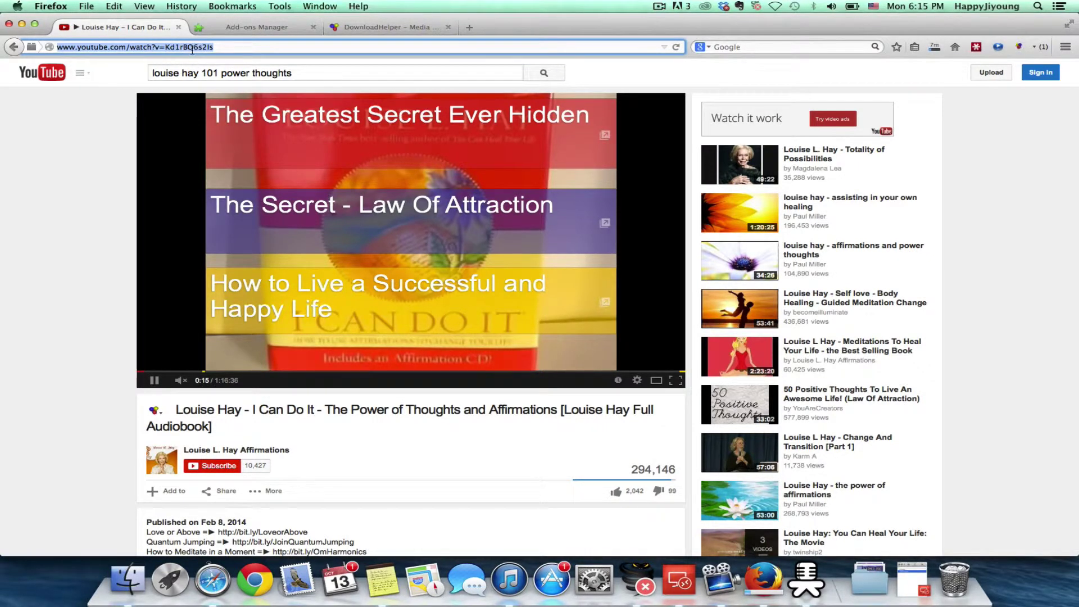
right_click(192, 53)
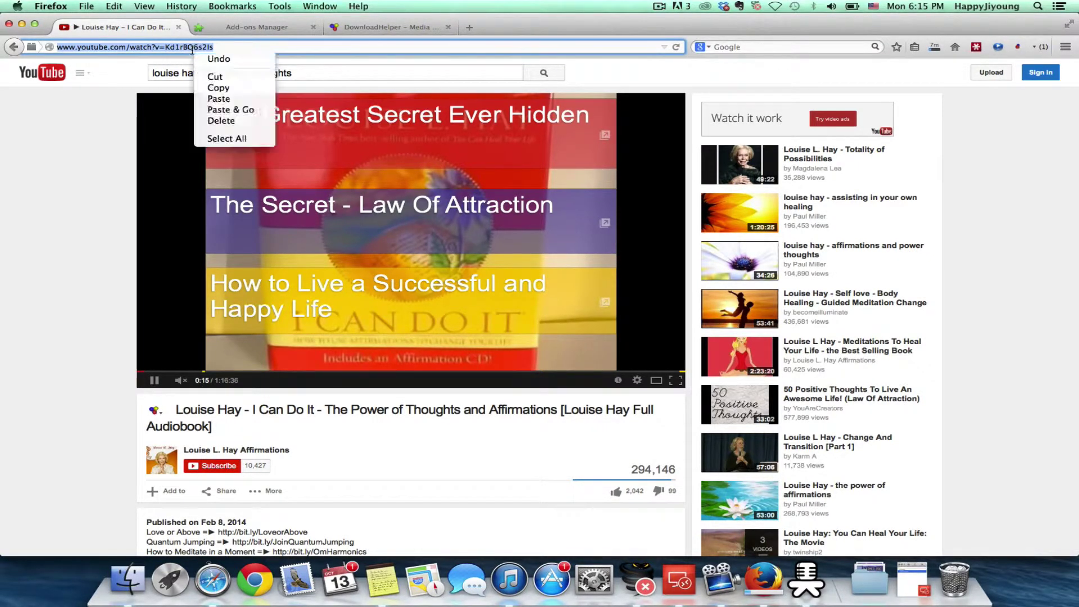
left_click(219, 88)
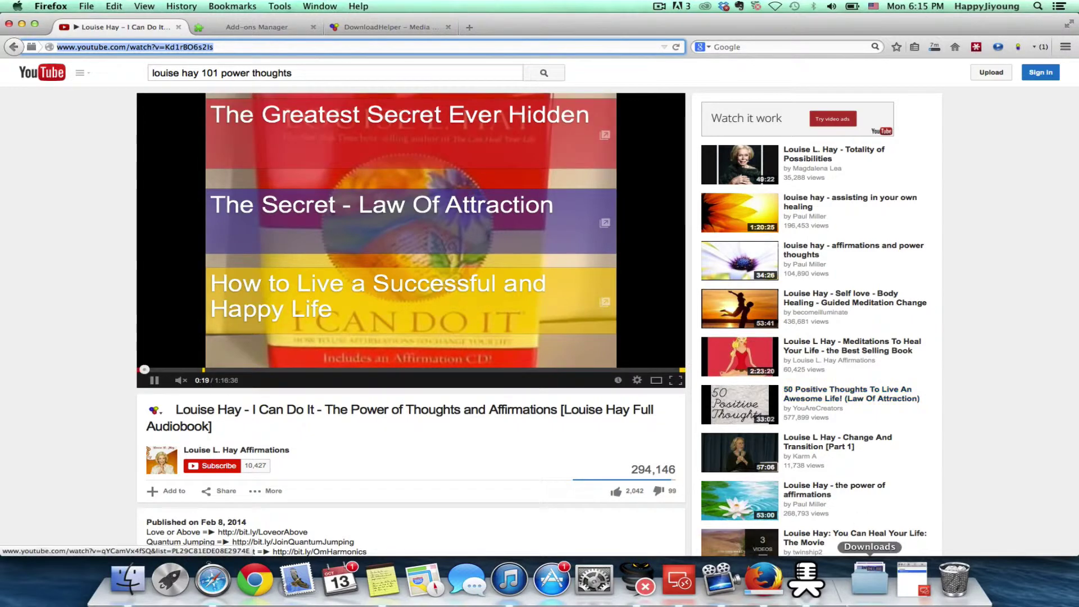
left_click(806, 579)
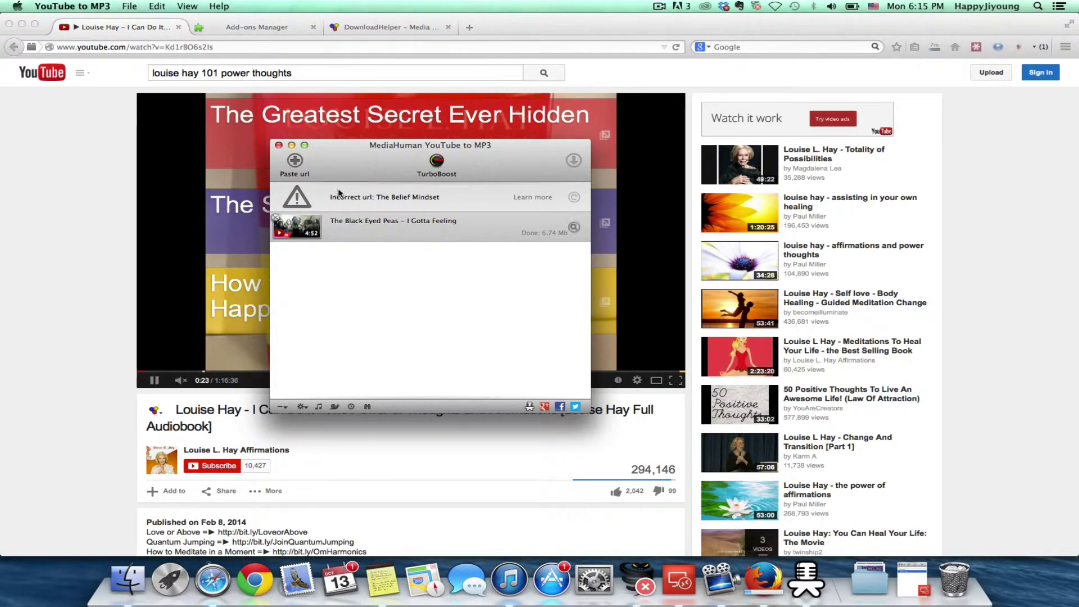
Step: Paste the Louise Hay audiobook link into YouTube to MP3 and start its MP3 download
left_click(296, 169)
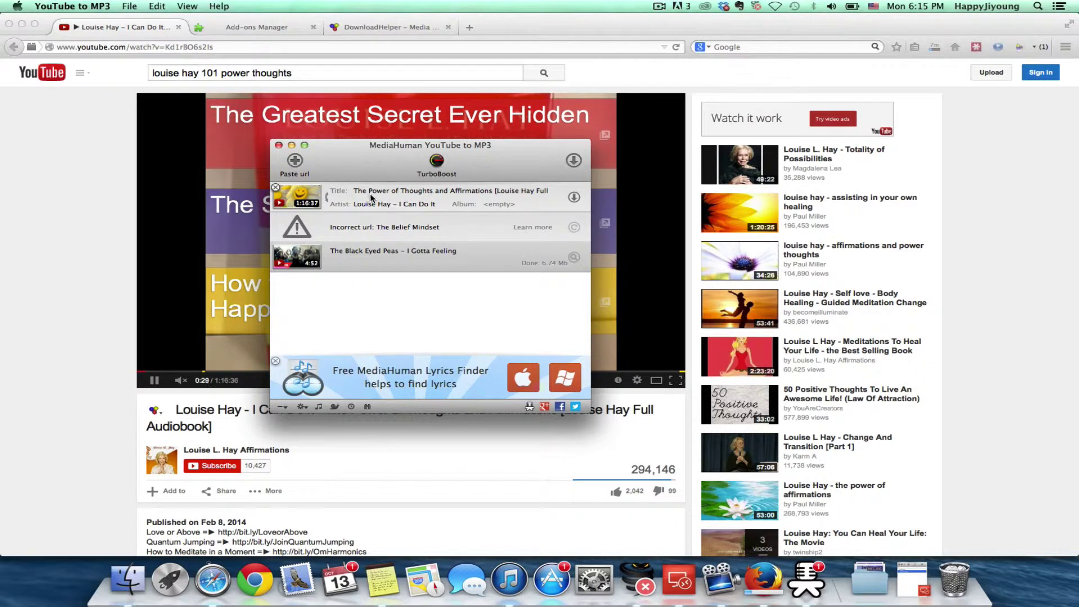
left_click(574, 198)
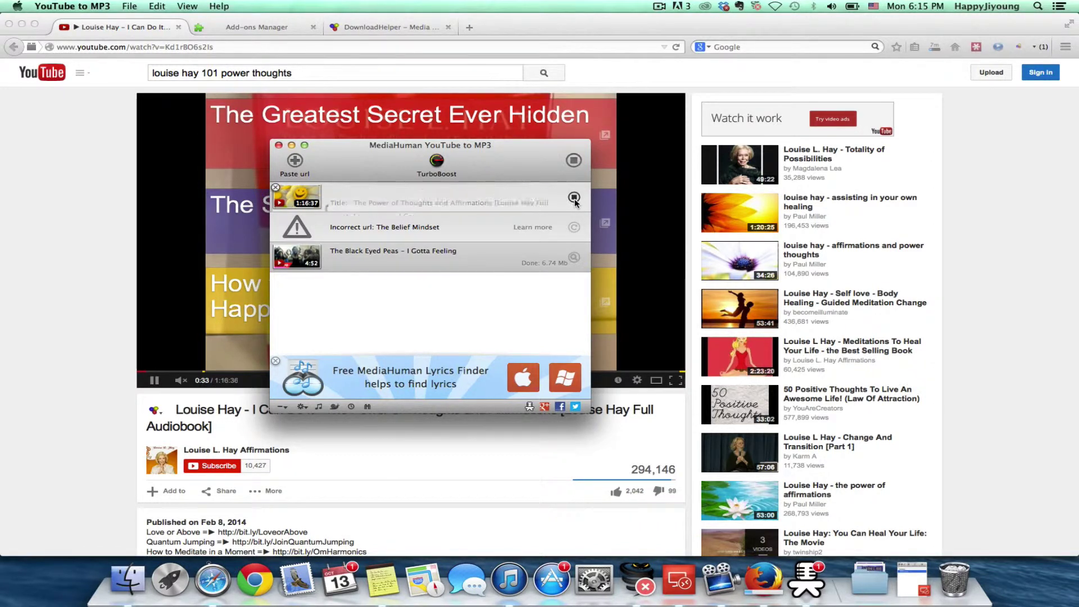